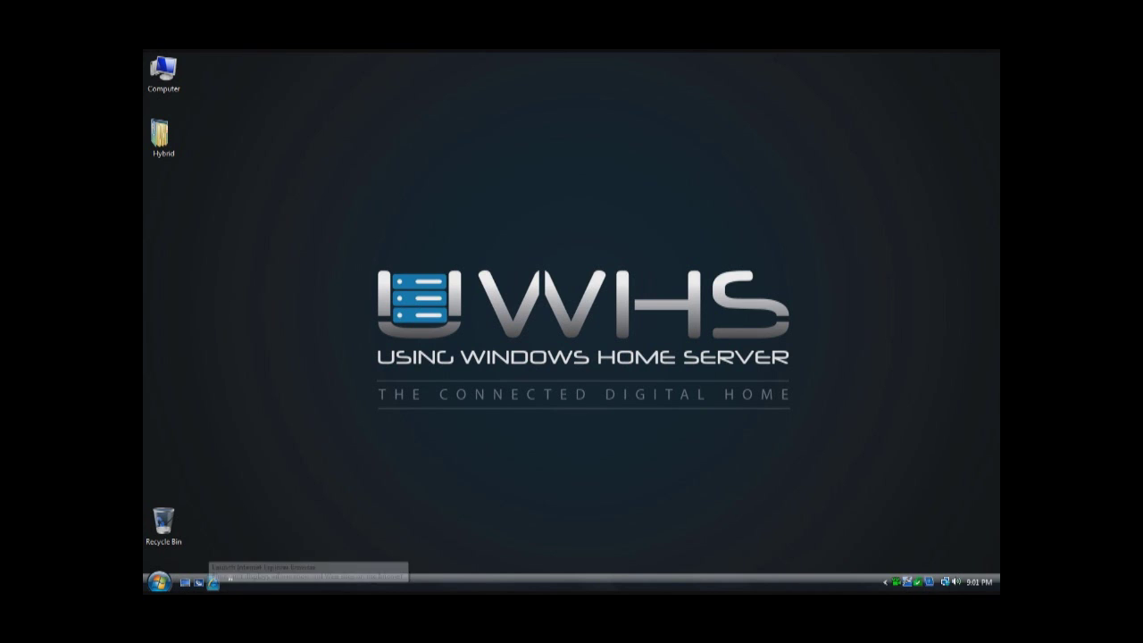
Open Internet Explorer and go to the vailserver/connect page.
click(214, 582)
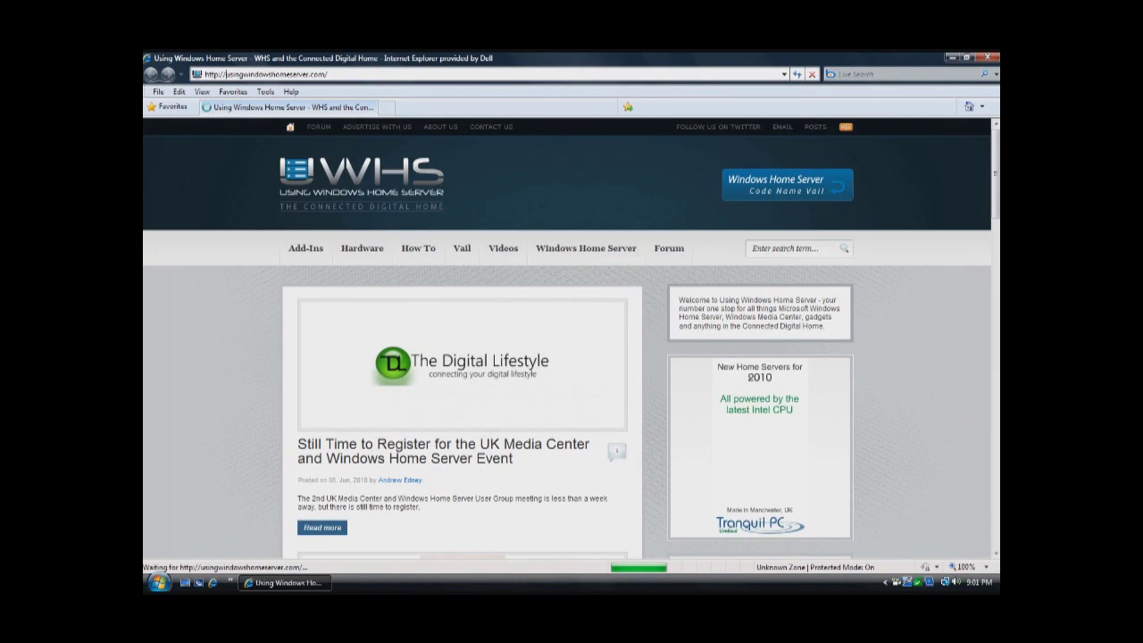
key(alt+d)
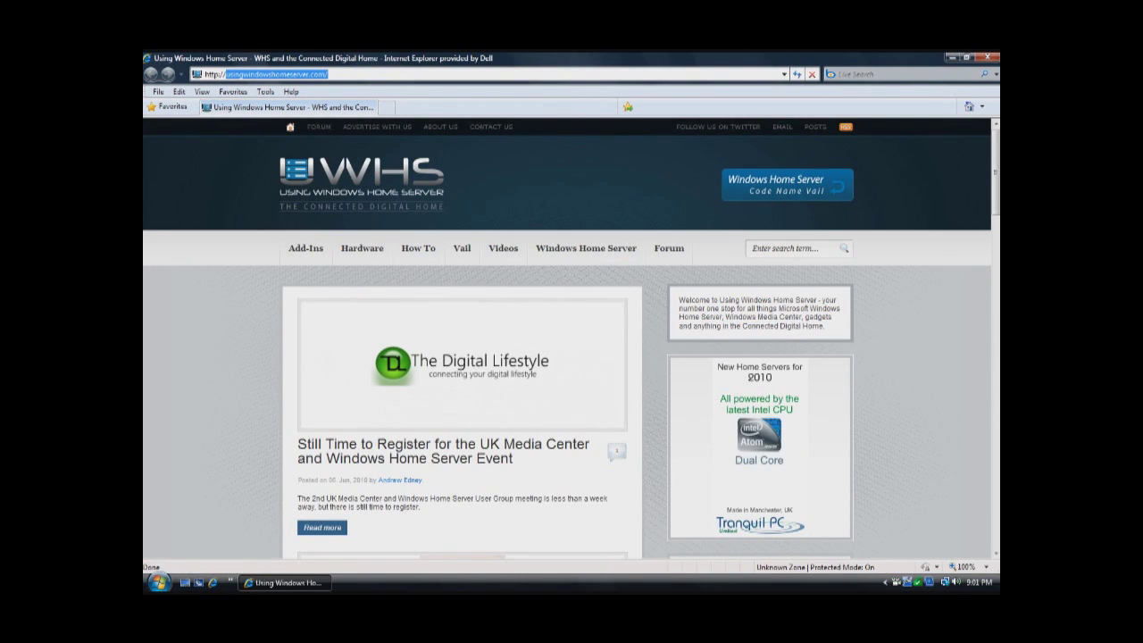
text(vails)
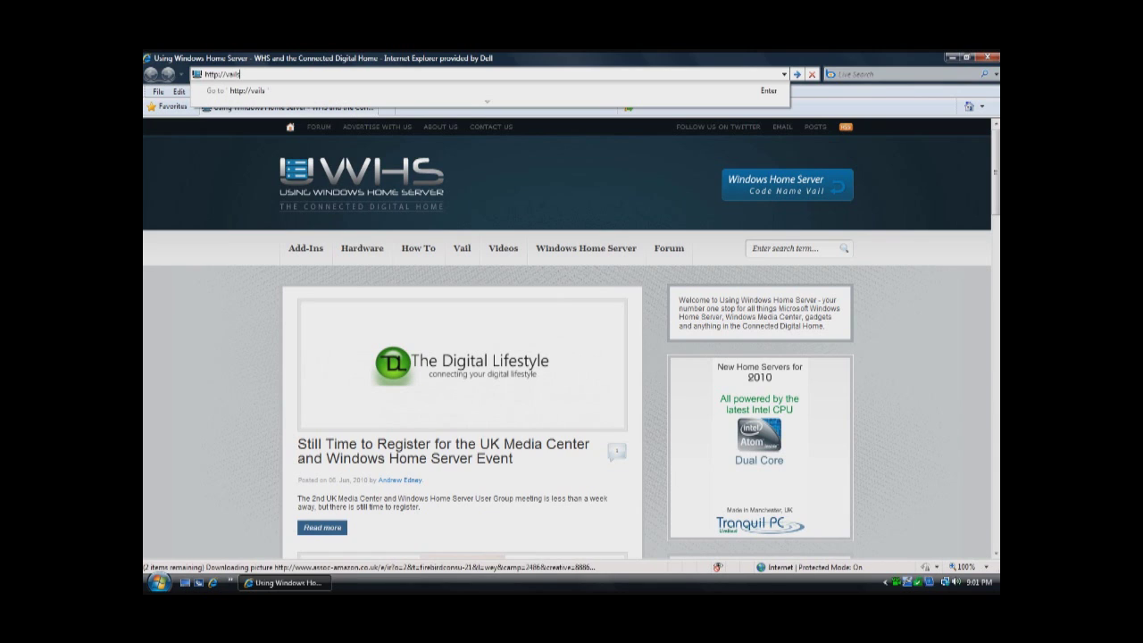
text(erver/c)
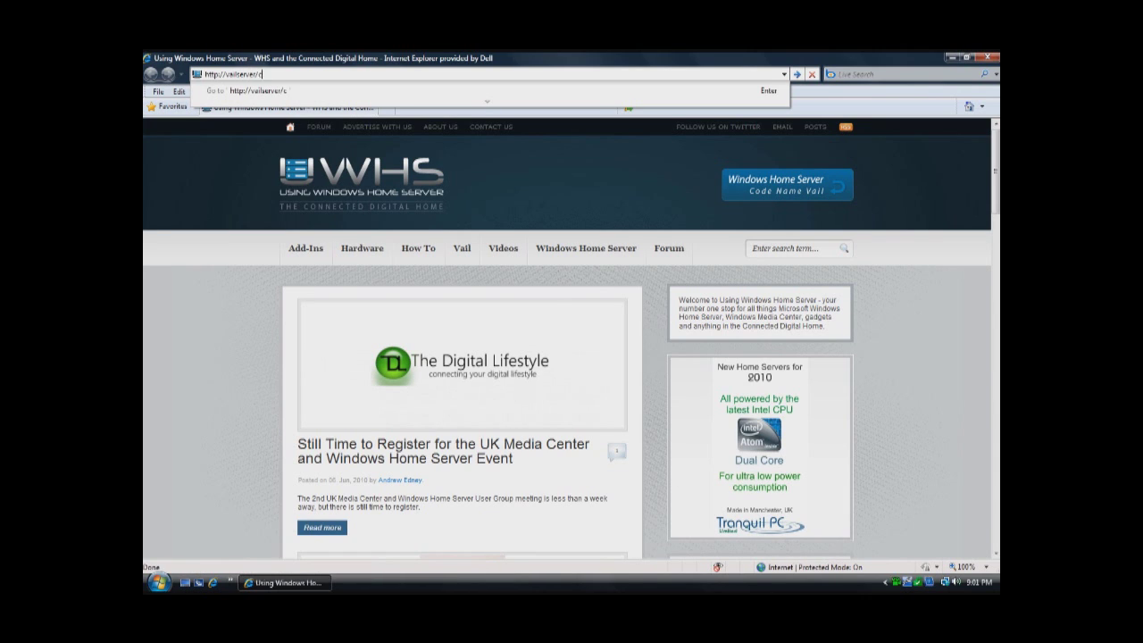
text(onnect)
key(Return)
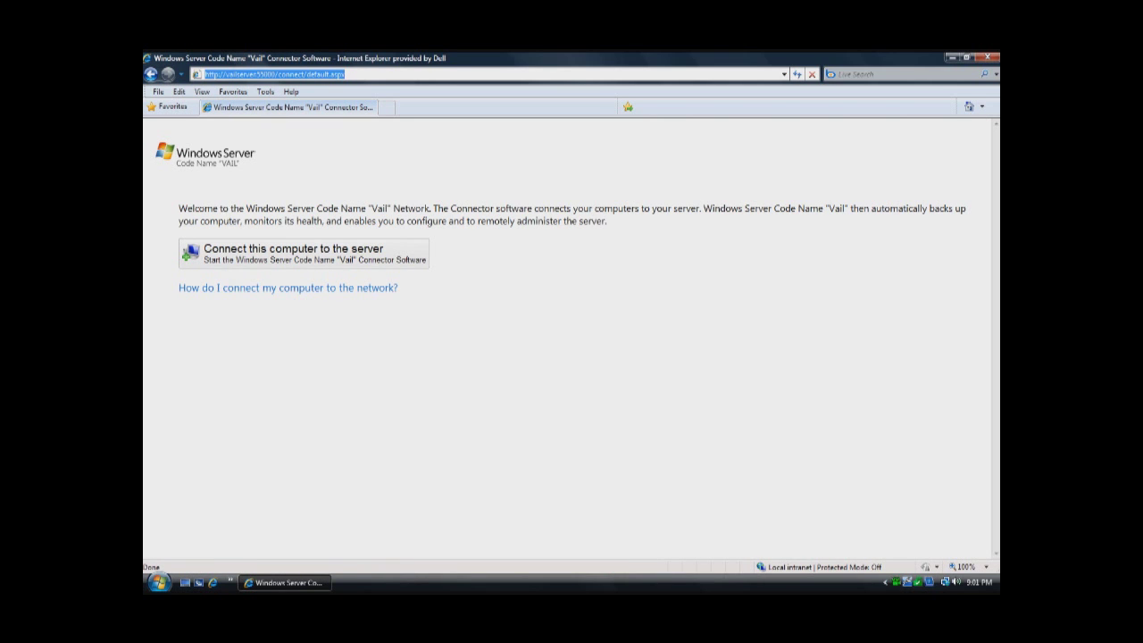
Download and run the connector software to launch the Connect a Computer wizard.
key(Return)
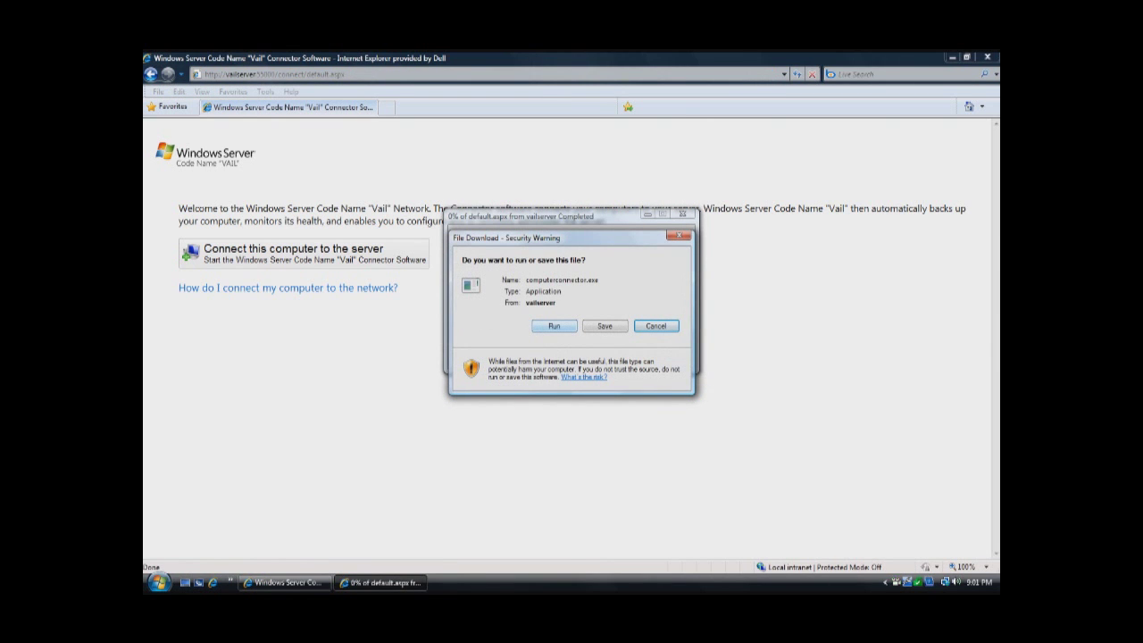
key(Return)
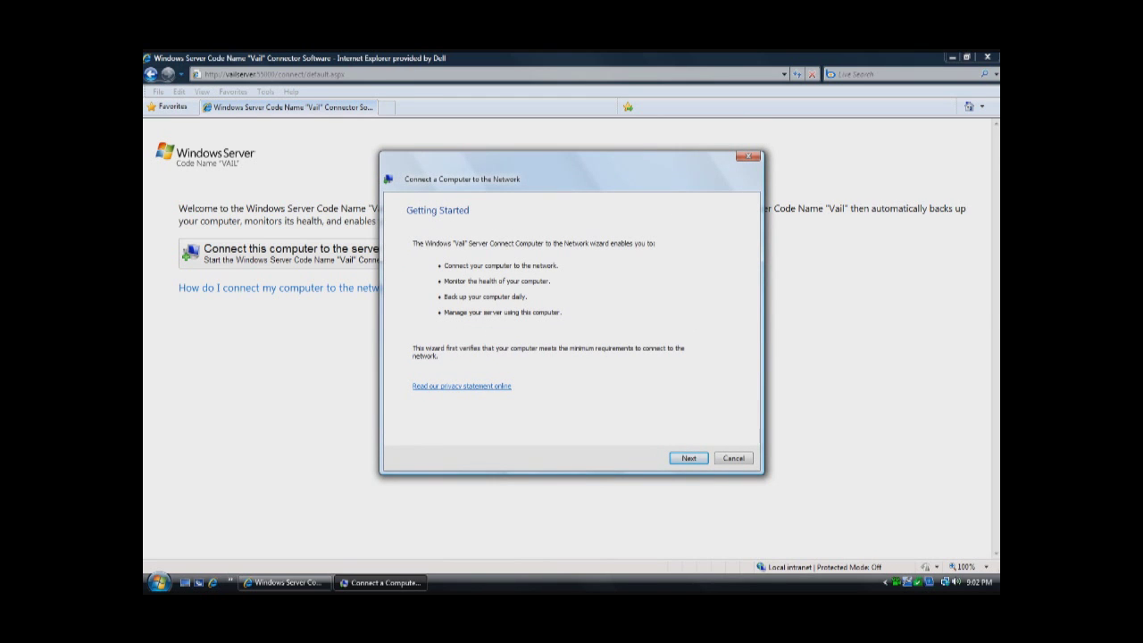
key(Return)
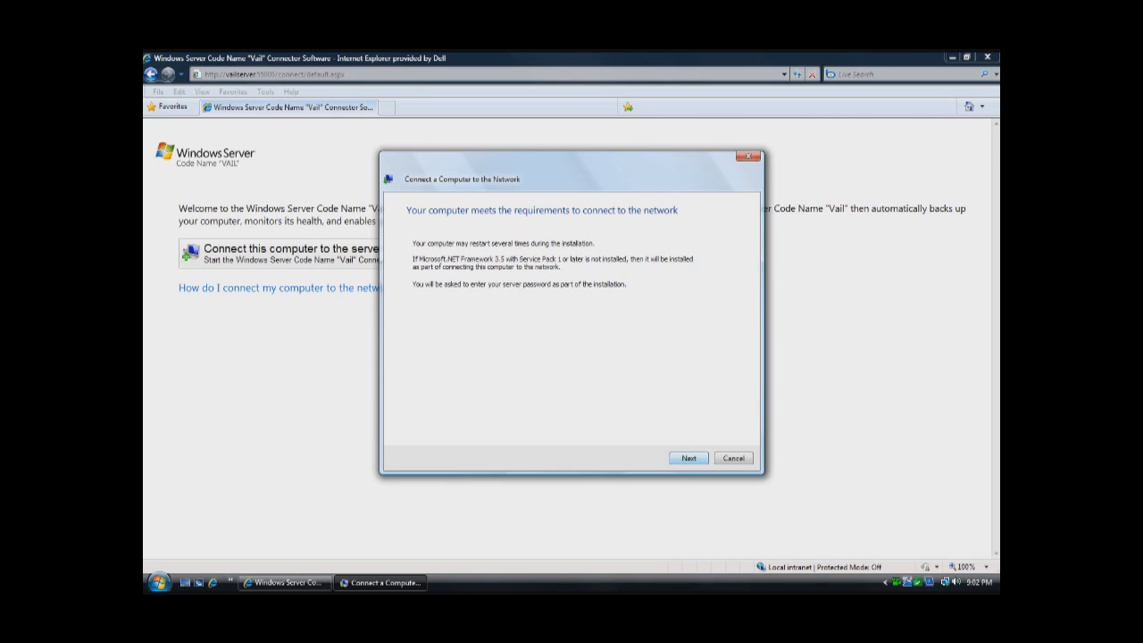
key(Return)
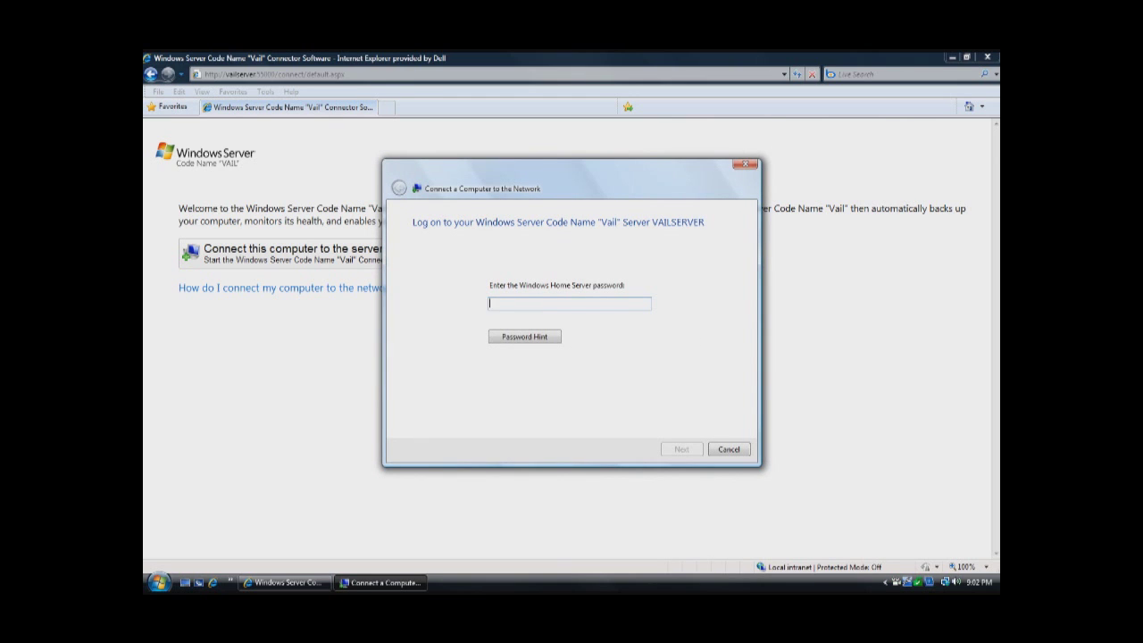
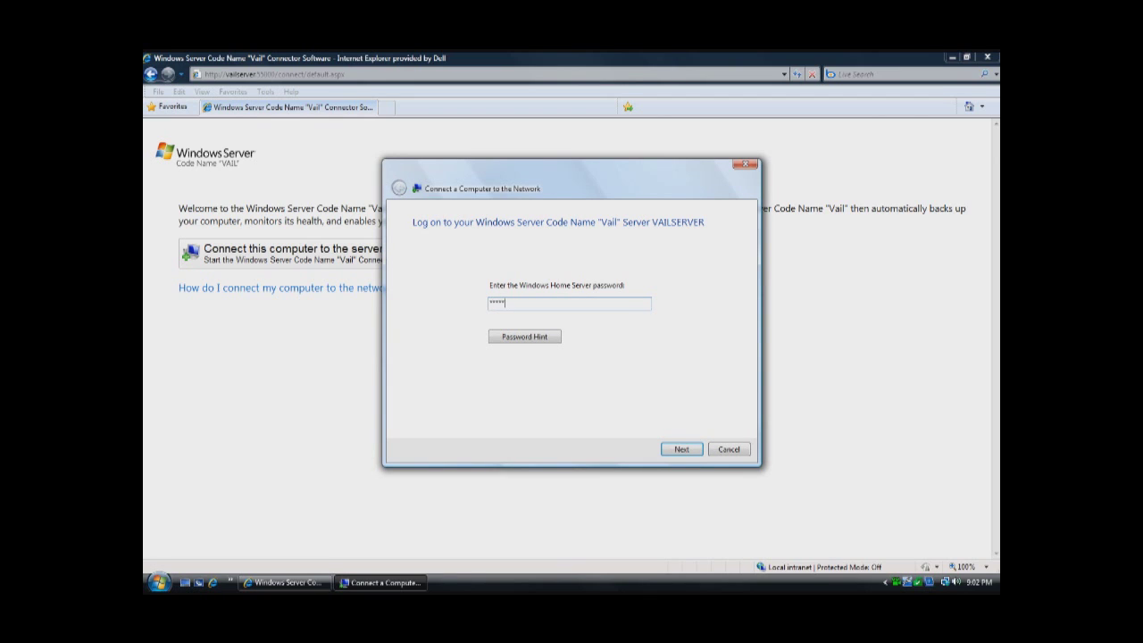
key(Return)
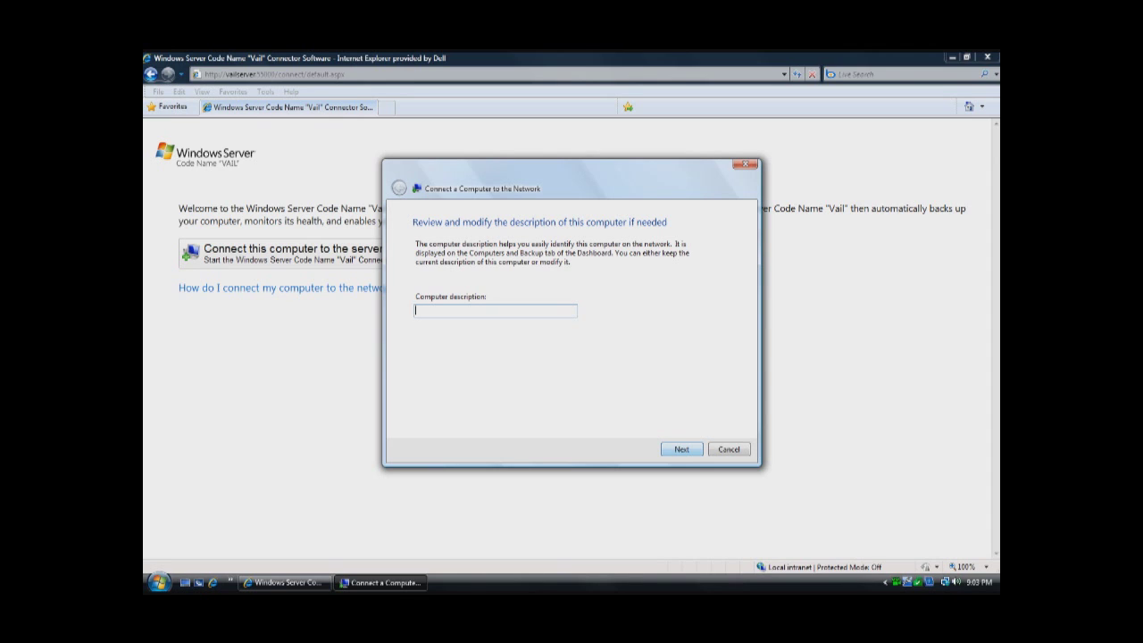
Describe the computer as 'Studio ridDell', enable wake-for-backup and customer experience participation.
text(Studio )
text(rid)
text(Dell)
key(Return)
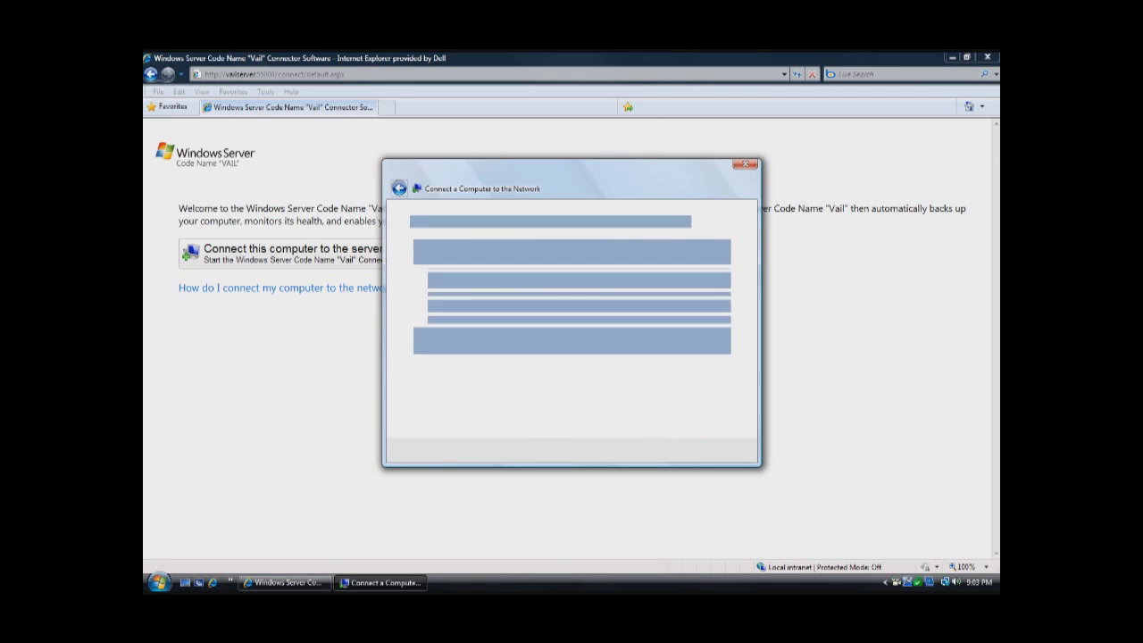
key(space)
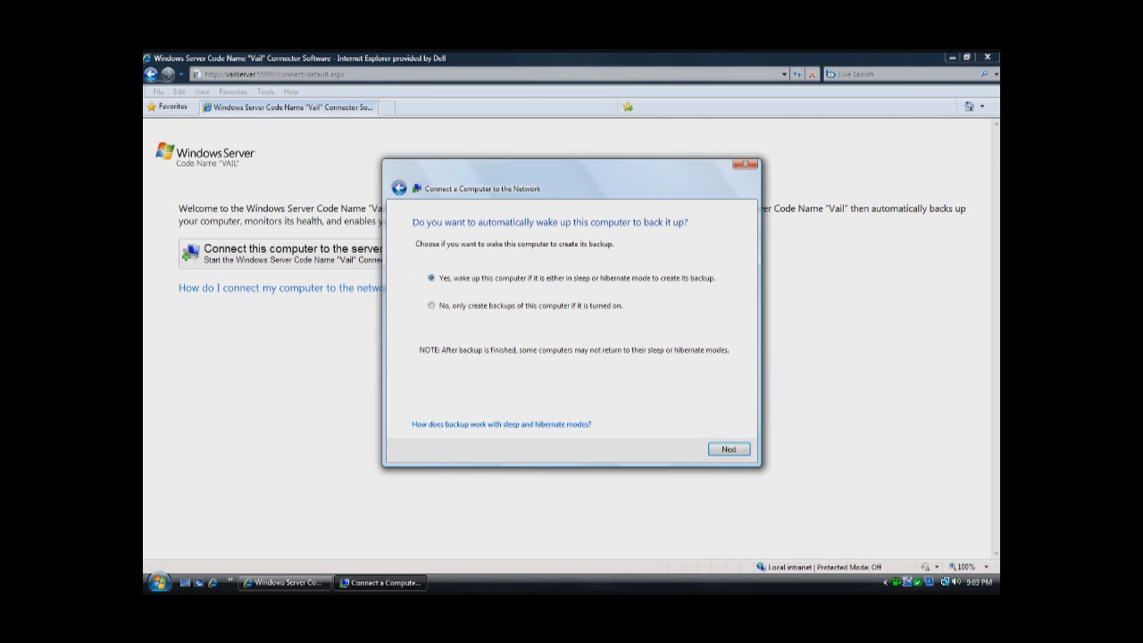
key(Return)
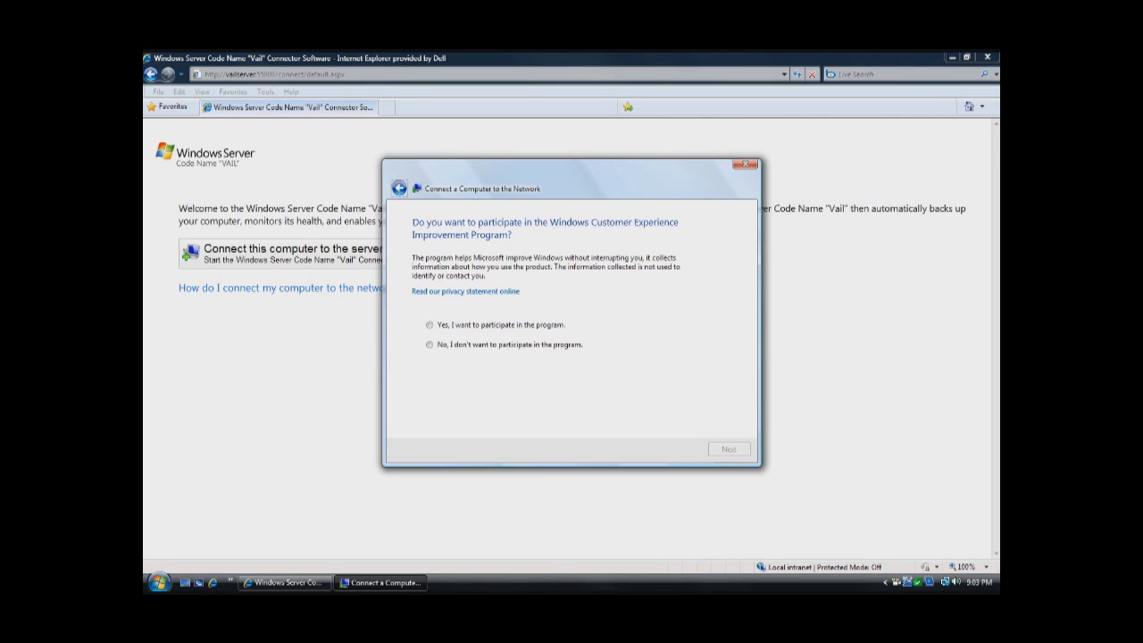
key(space)
click(729, 448)
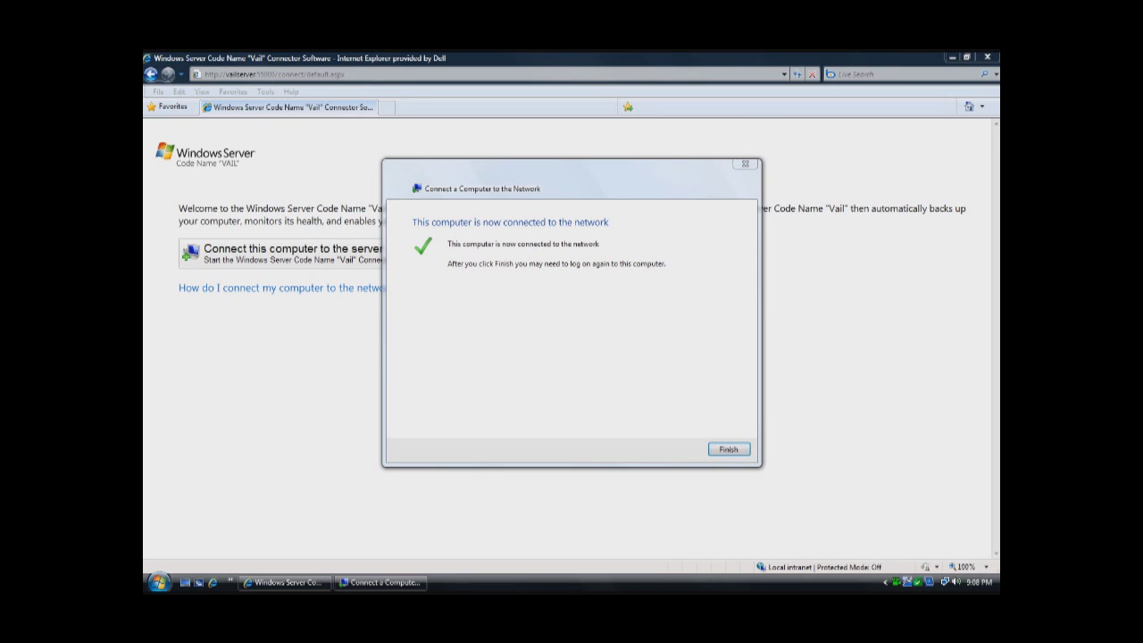
Finish the wizard, close Internet Explorer, and launch the Dashboard from the desktop.
key(Return)
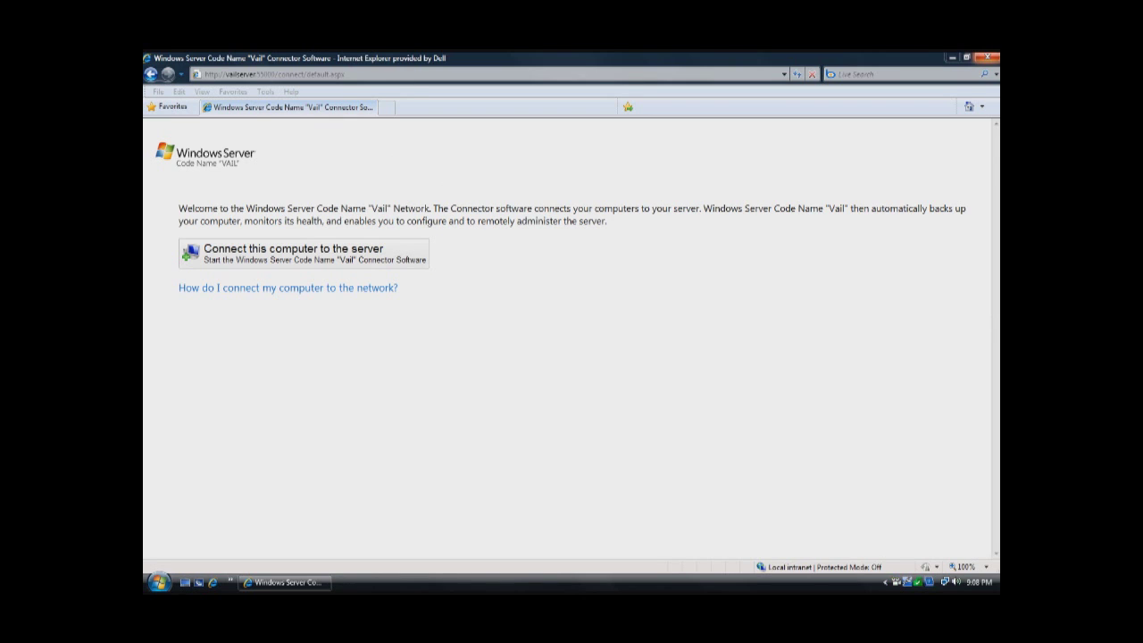
click(986, 57)
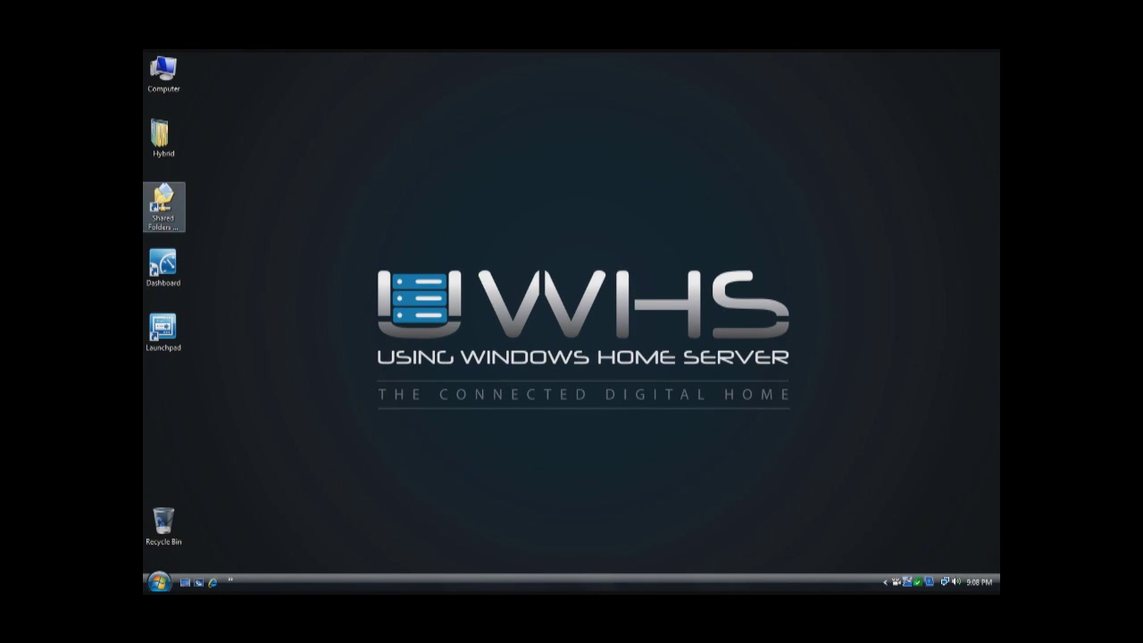
click(162, 201)
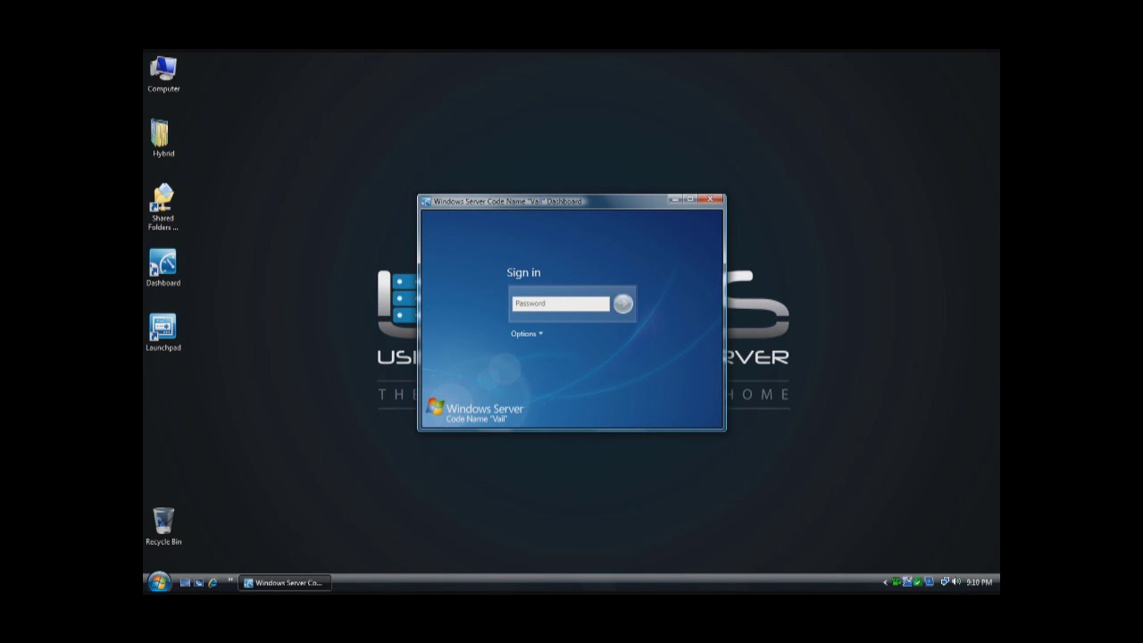
key(Return)
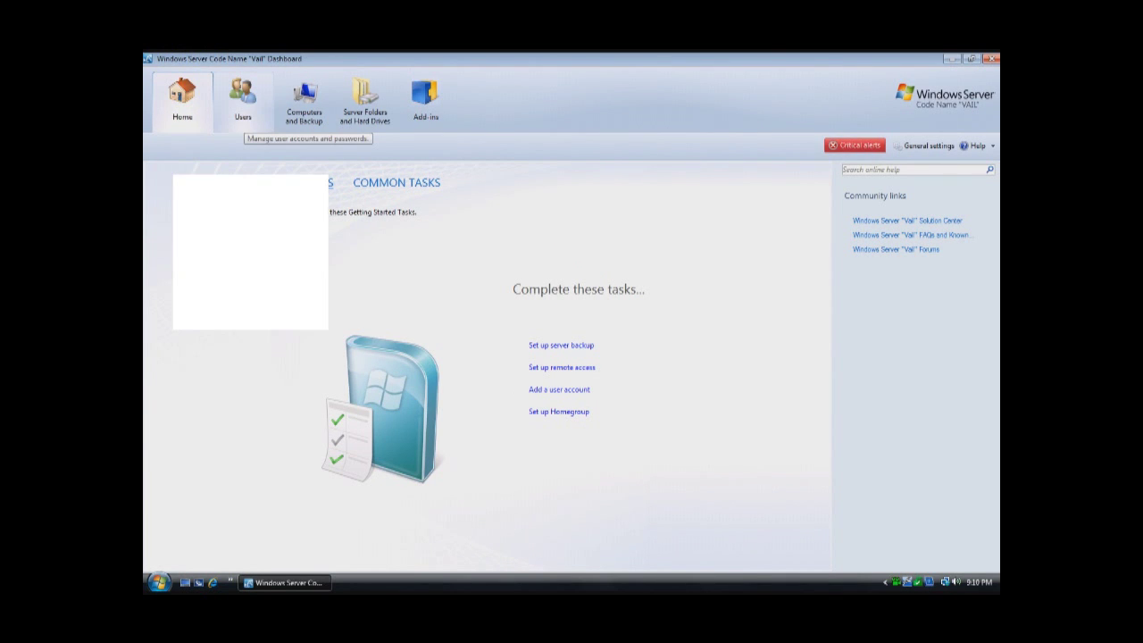
click(243, 100)
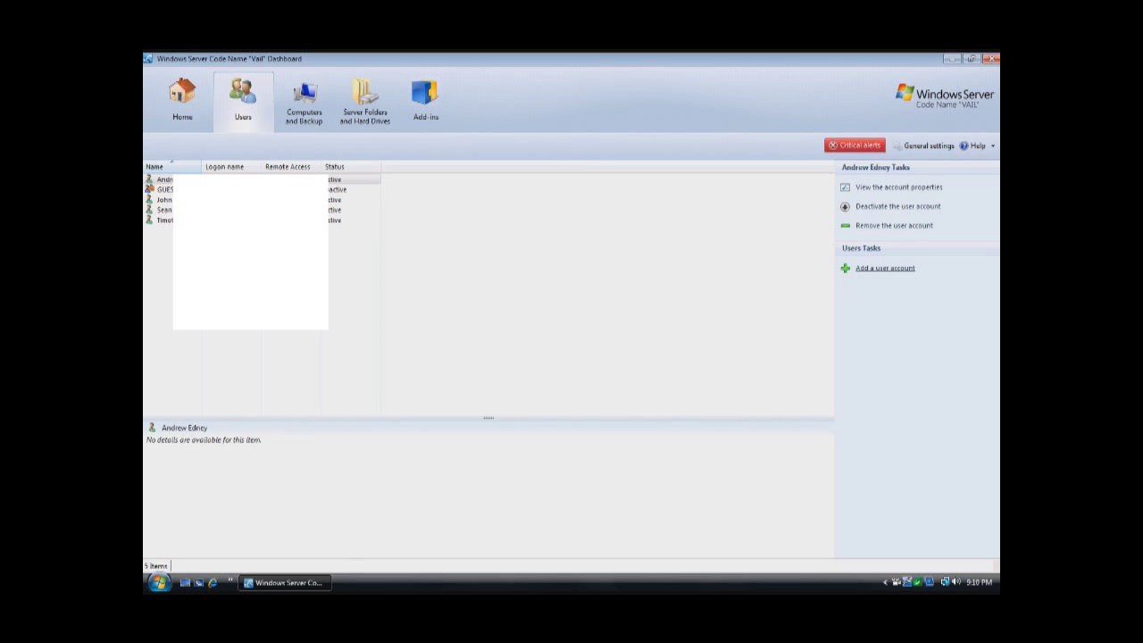
click(883, 267)
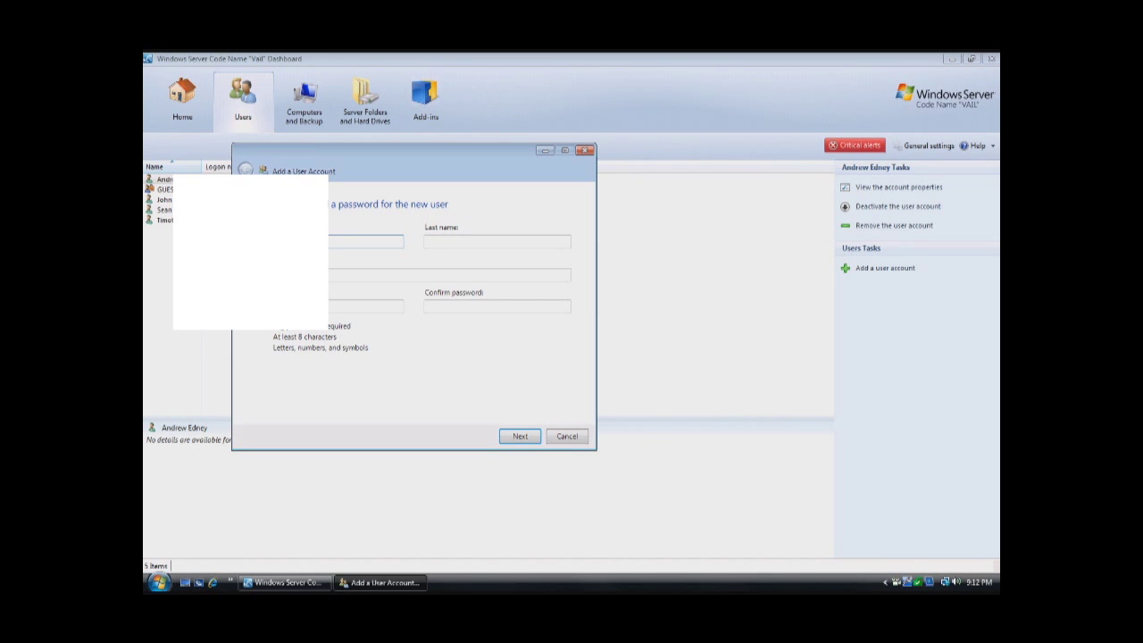
key(Tab)
key(Tab)
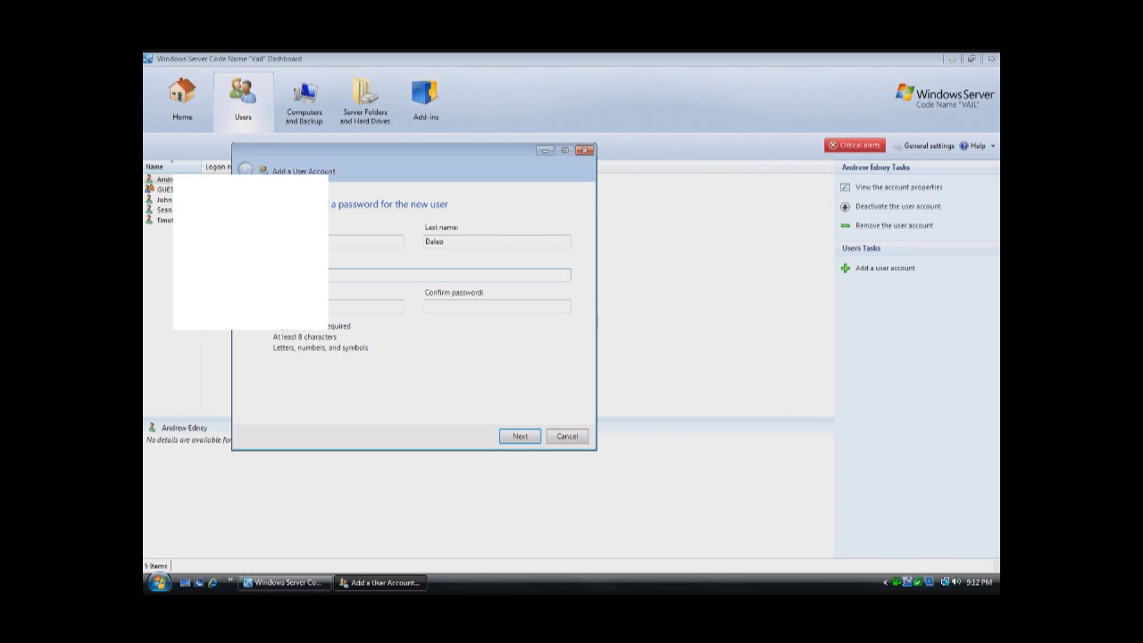
key(Tab)
key(Tab)
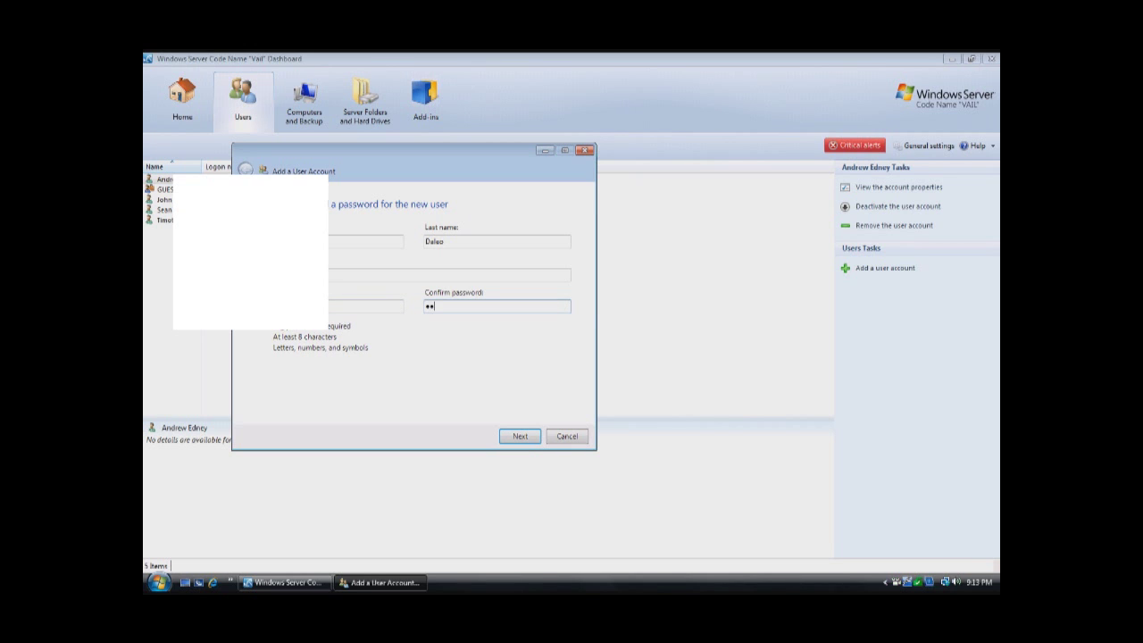
key(Return)
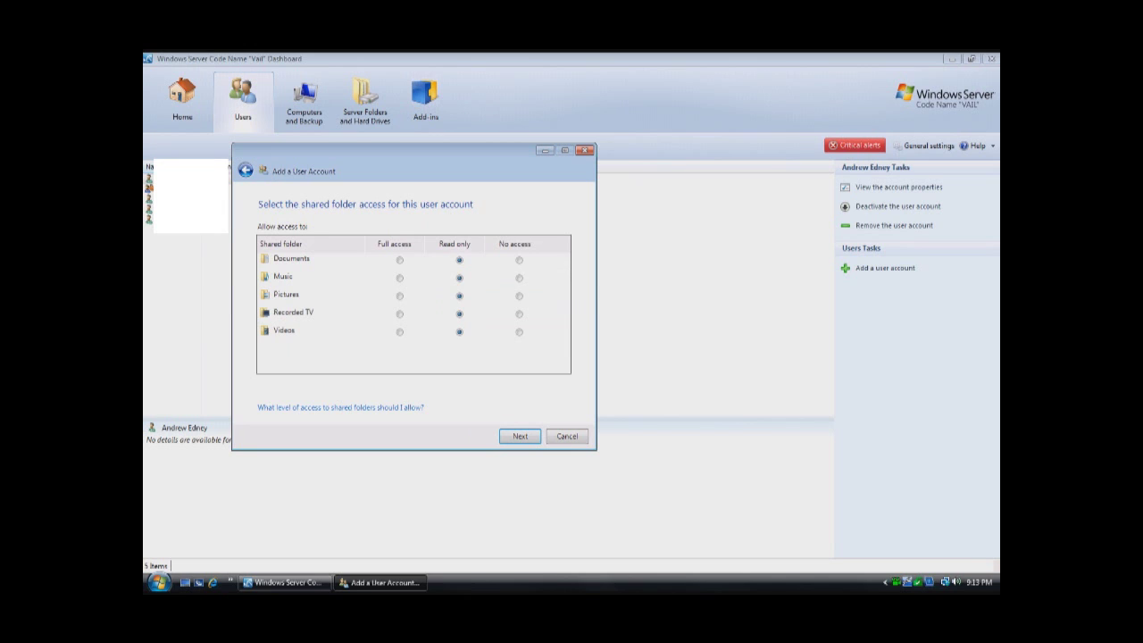
Give the new user Full access to all five shared folders.
key(Tab)
key(Left)
key(Down)
key(Down)
key(Down)
key(Down)
key(Return)
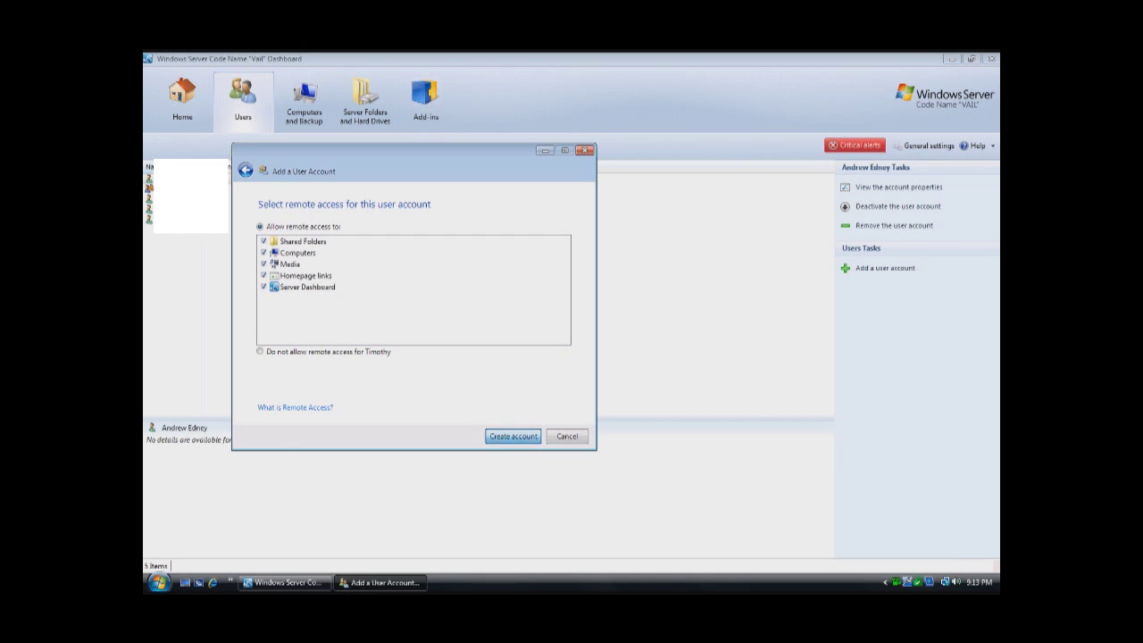
Create the account with remote access allowed, then close the Dashboard.
key(Return)
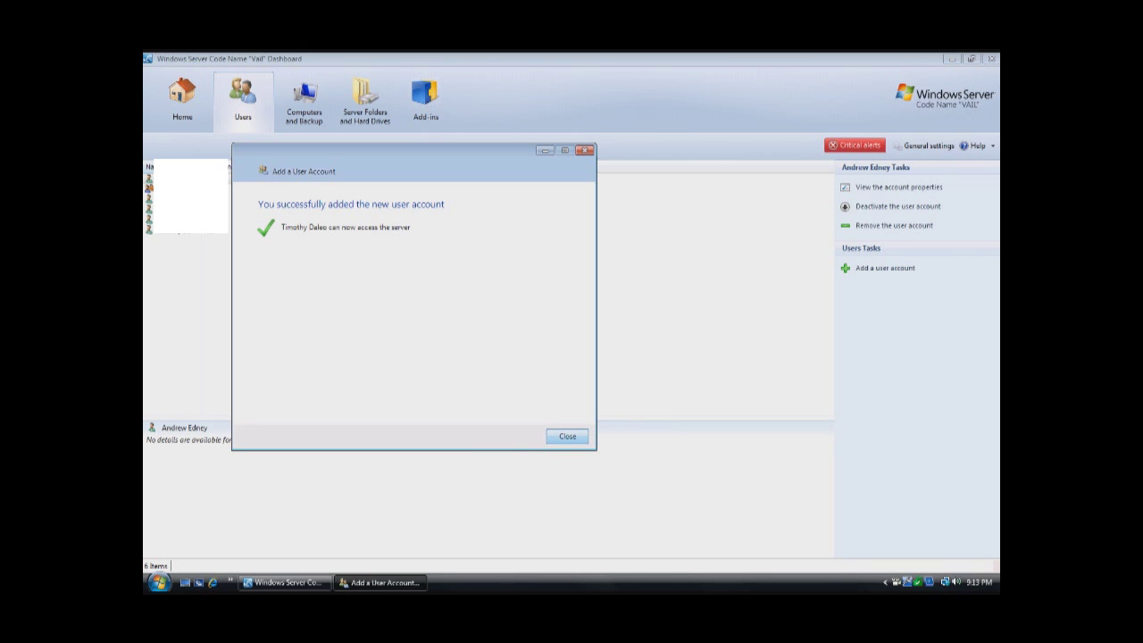
click(567, 436)
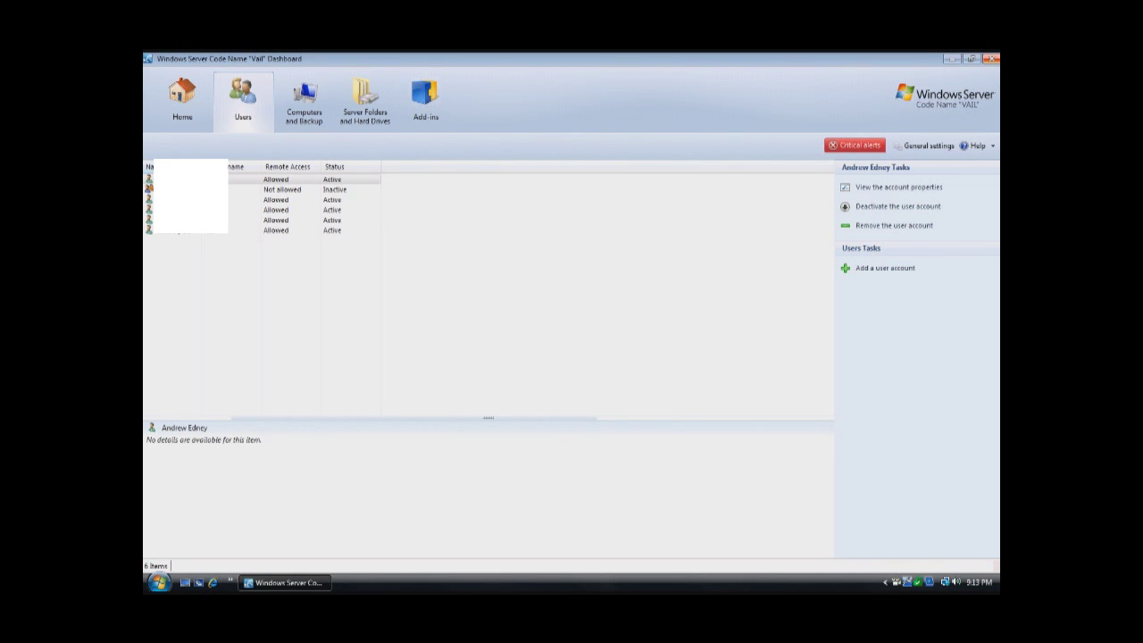
click(990, 58)
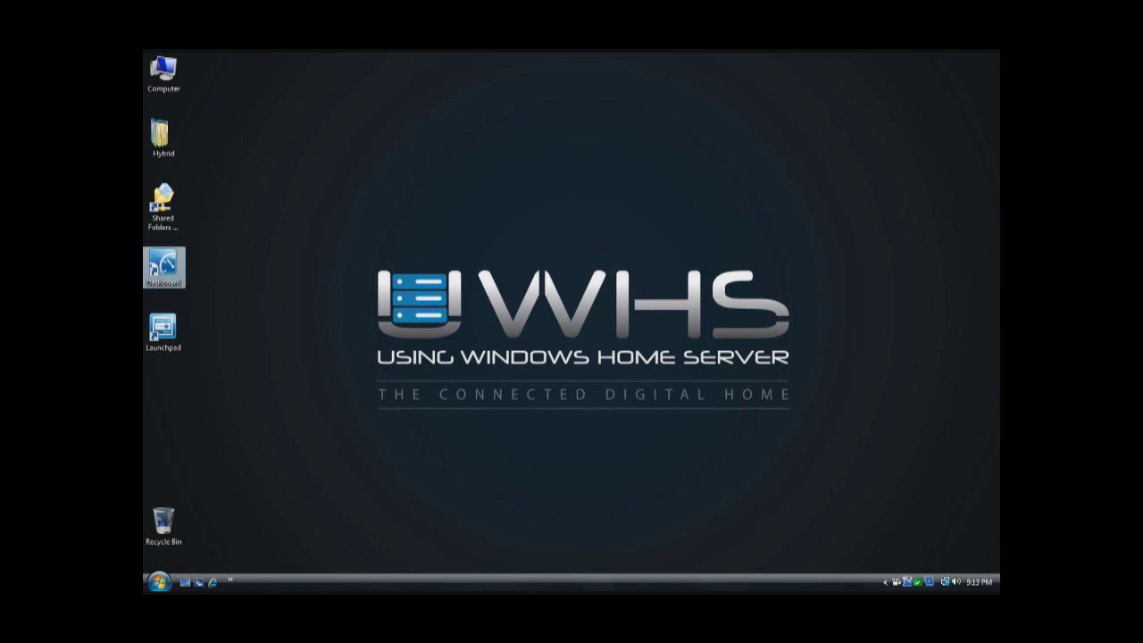
Open the server's shared folders from the 'Shared Folders on Server' desktop shortcut.
double_click(163, 204)
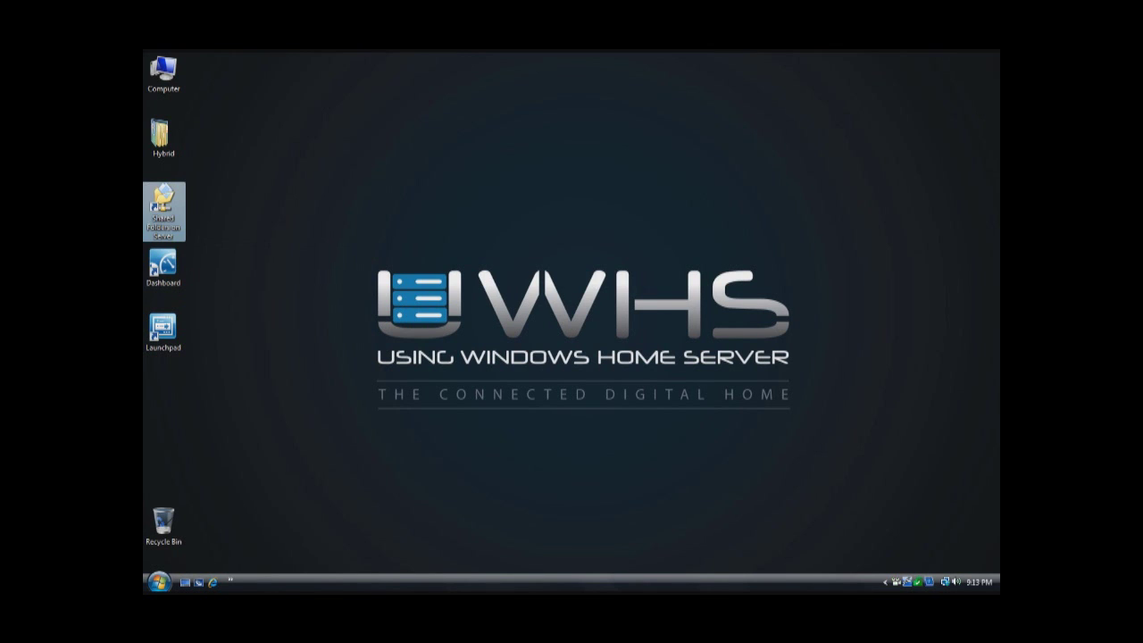